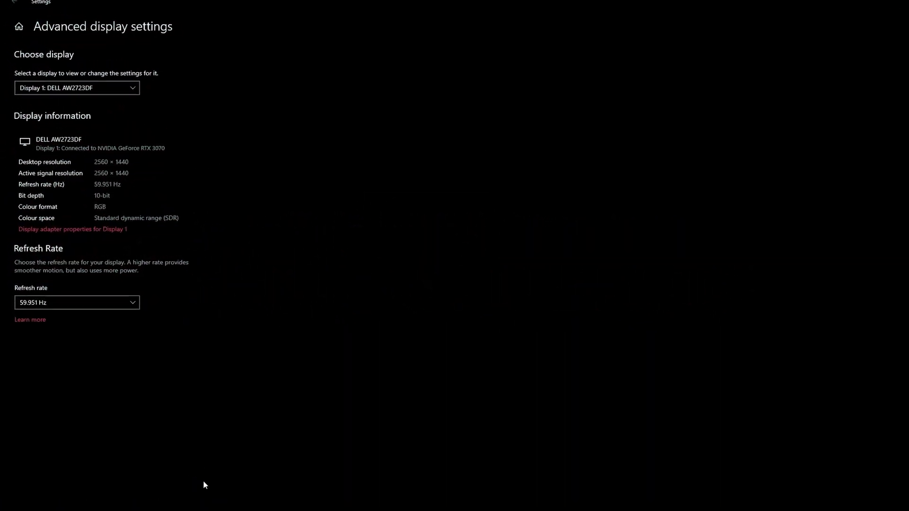
Leave Display 1 at 59.951 Hz, then switch to Display 2 (DELL U2417H) at 60.000 Hz.
click(62, 247)
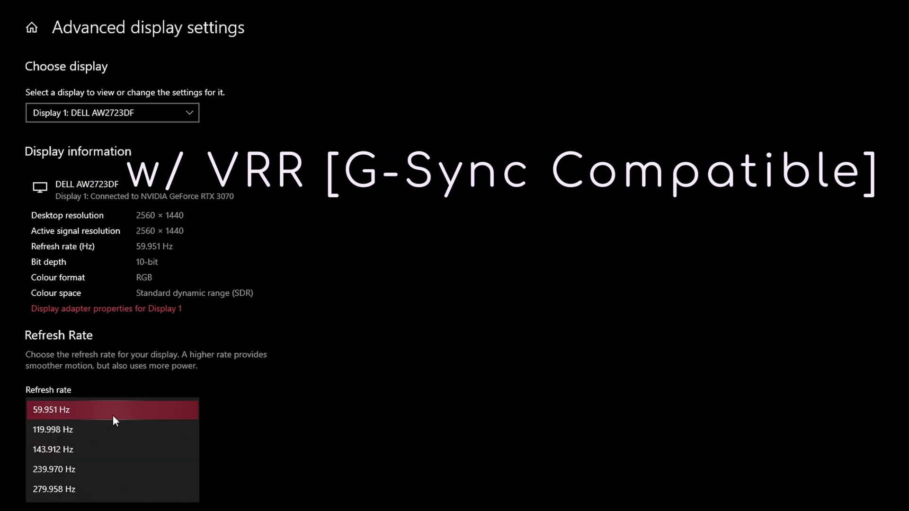
click(113, 417)
click(131, 113)
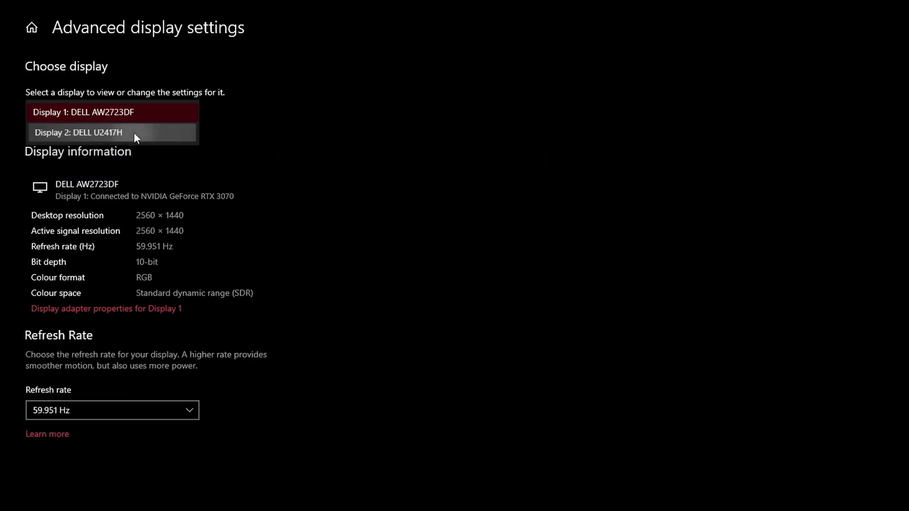
click(133, 133)
click(118, 411)
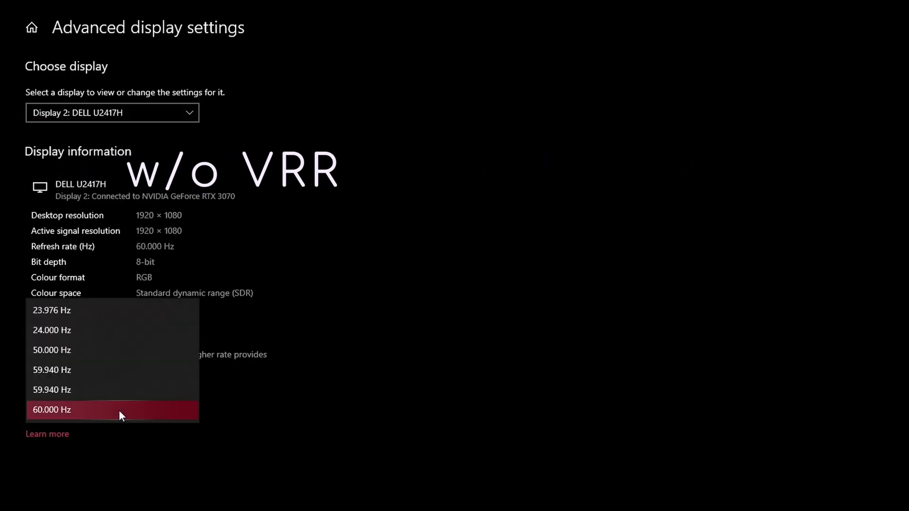
click(119, 410)
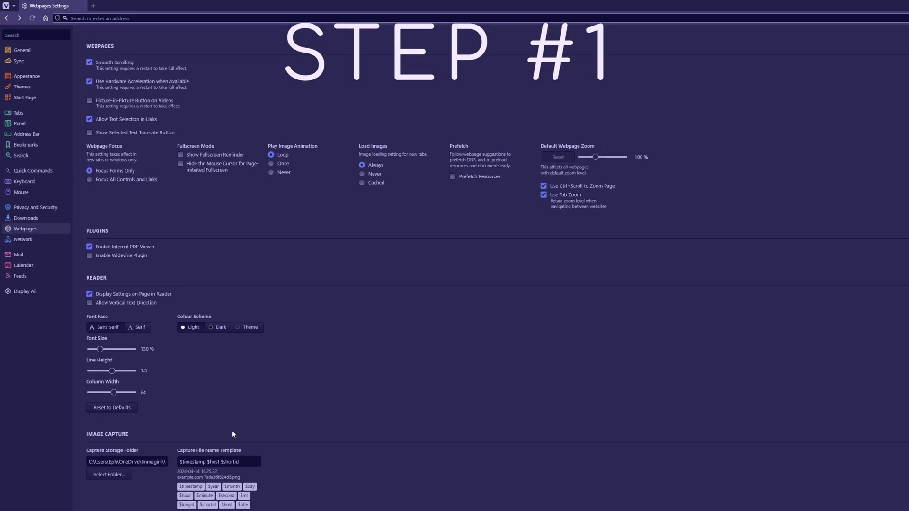
Load testufo.com/refreshrate in Vivaldi's address bar.
click(145, 133)
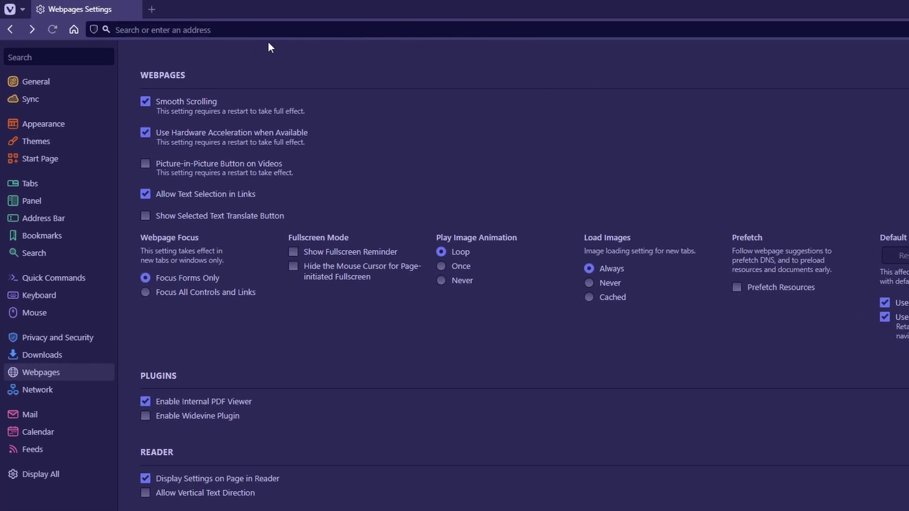
click(226, 30)
text(testufo)
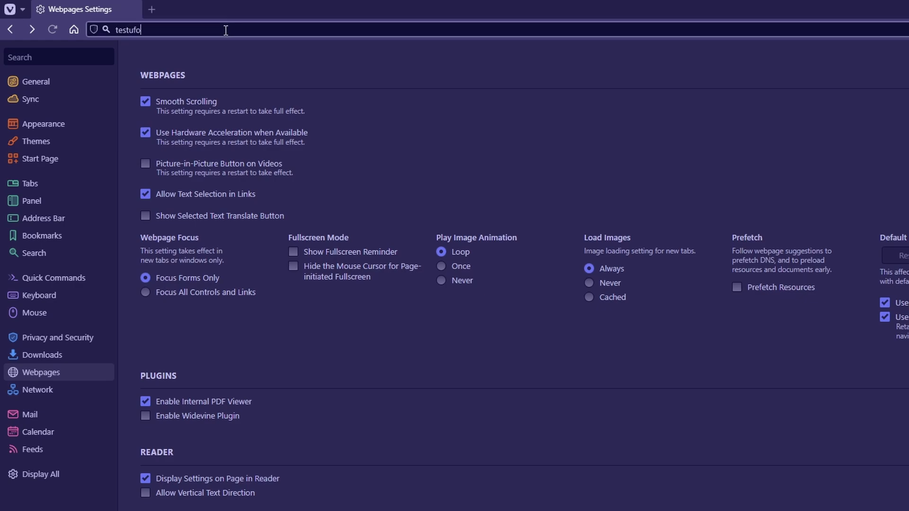
text(.com/refreshrate)
key(Return)
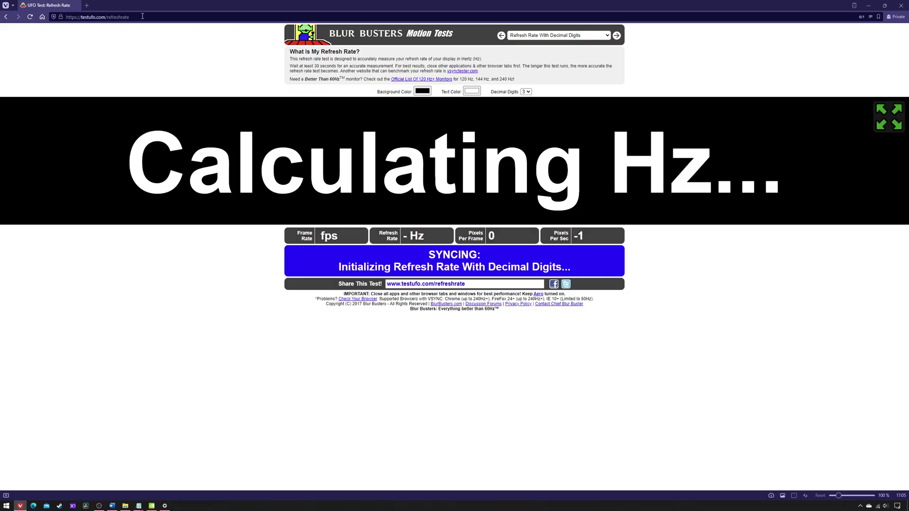
Show the TestUFO result with 6 decimal digits and go fullscreen; it settles at 59.951934 Hz.
click(525, 92)
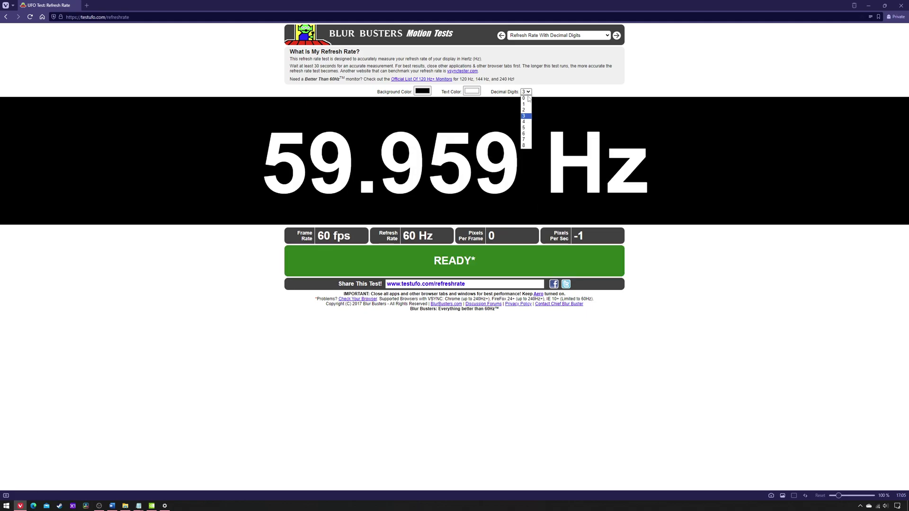
click(524, 135)
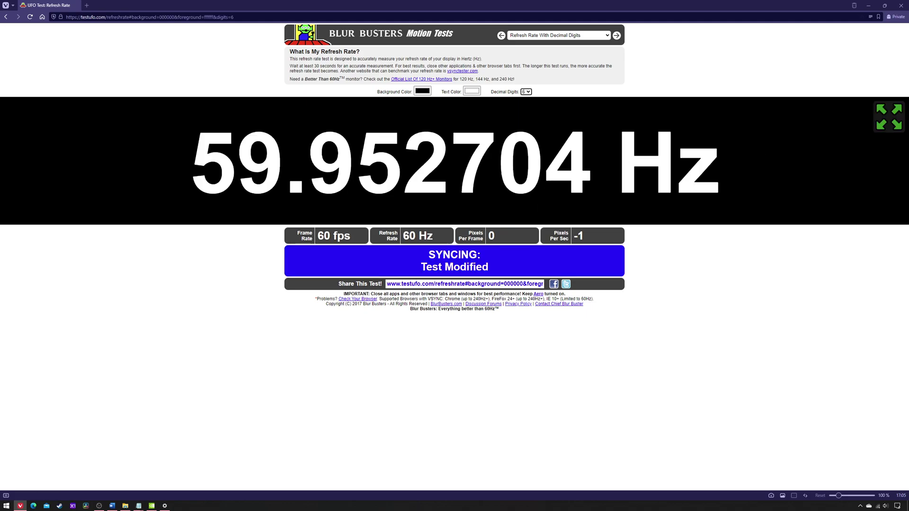
key(F11)
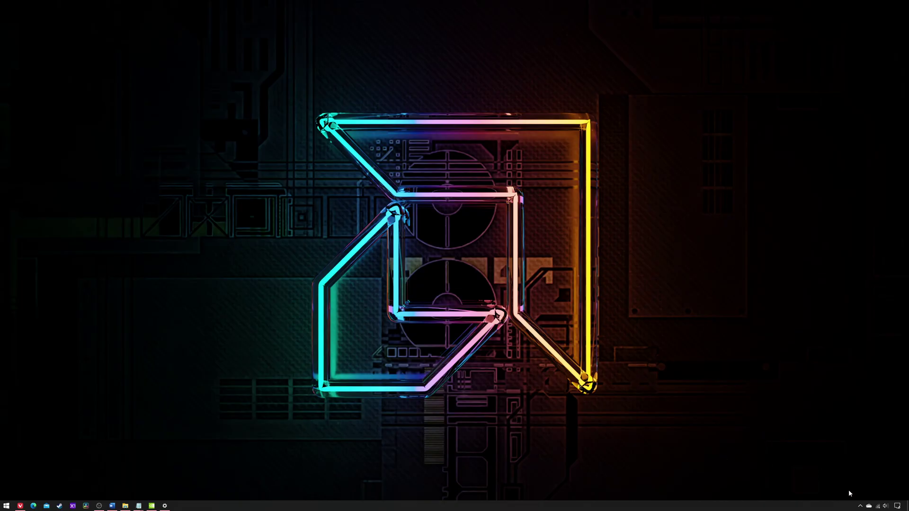
Open RivaTuner Statistics Server from the tray and add a cs2.exe application profile.
click(861, 505)
click(846, 496)
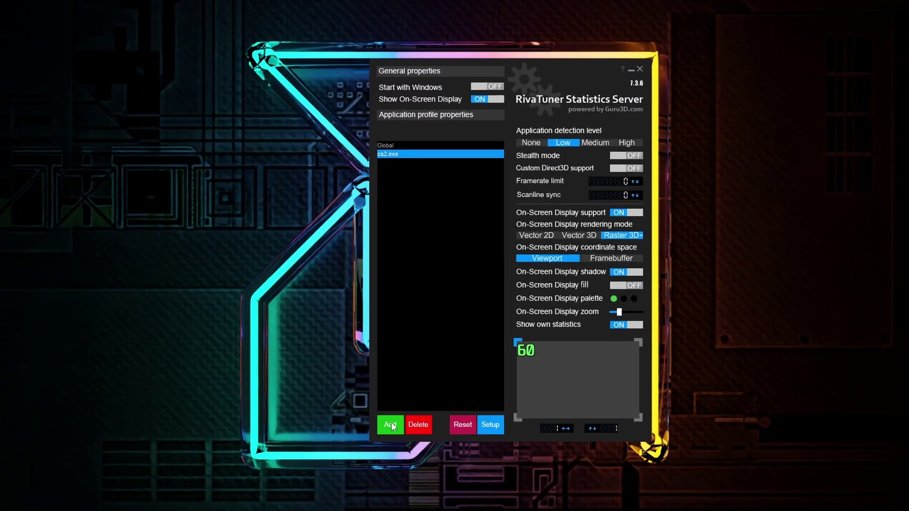
click(412, 369)
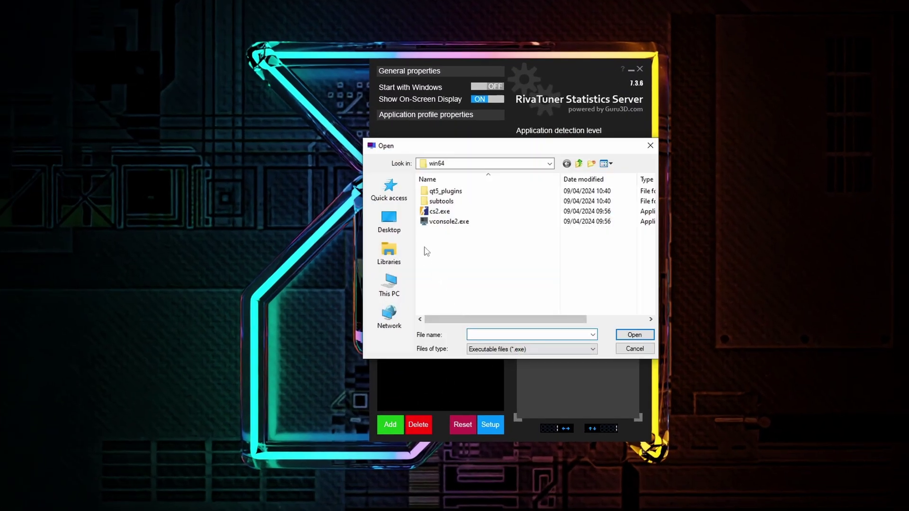
double_click(440, 212)
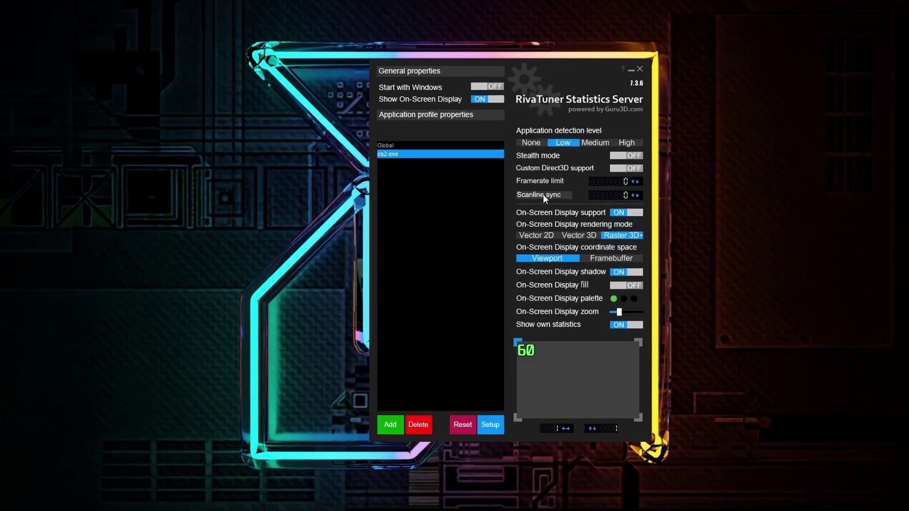
Set cs2.exe's framerate limit to 59.951934 and turn off Show own statistics.
click(591, 181)
text(59.951934)
click(640, 325)
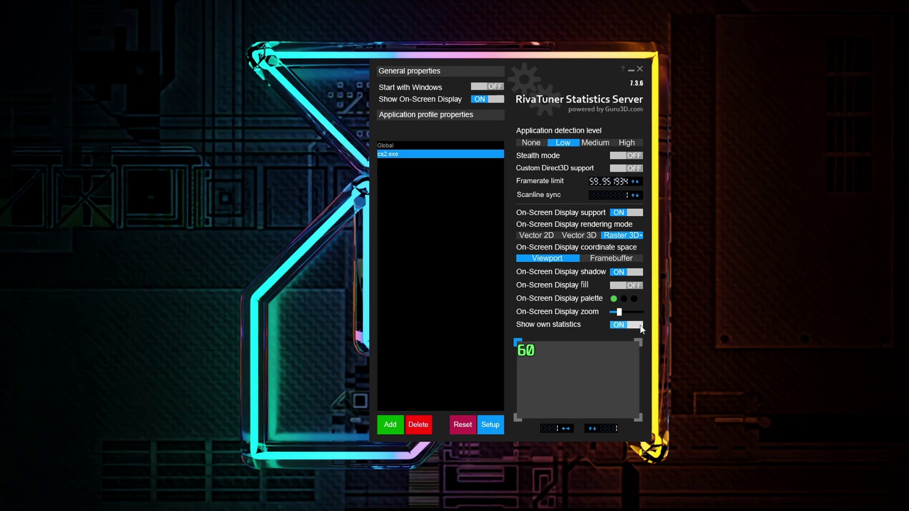
click(490, 425)
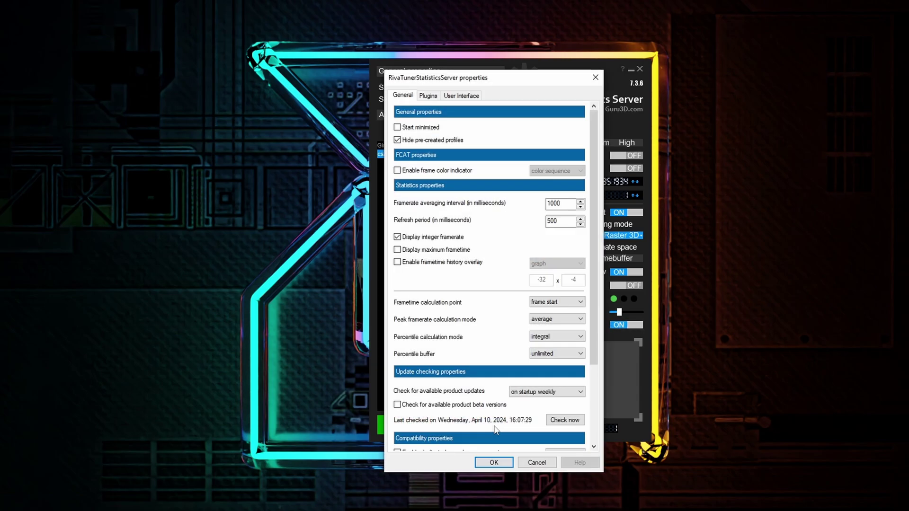
Enable the frame color indicator as a moving bar with a 2000 ms refresh period.
click(397, 171)
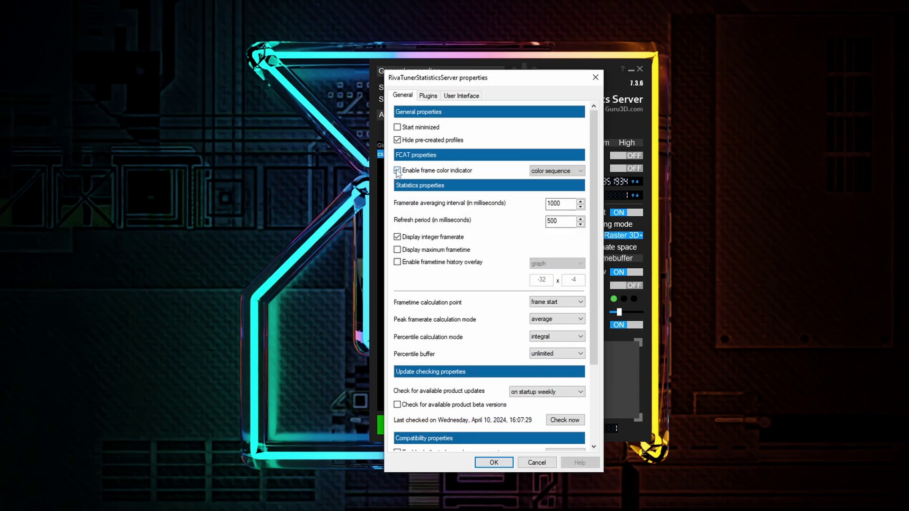
click(532, 171)
click(552, 207)
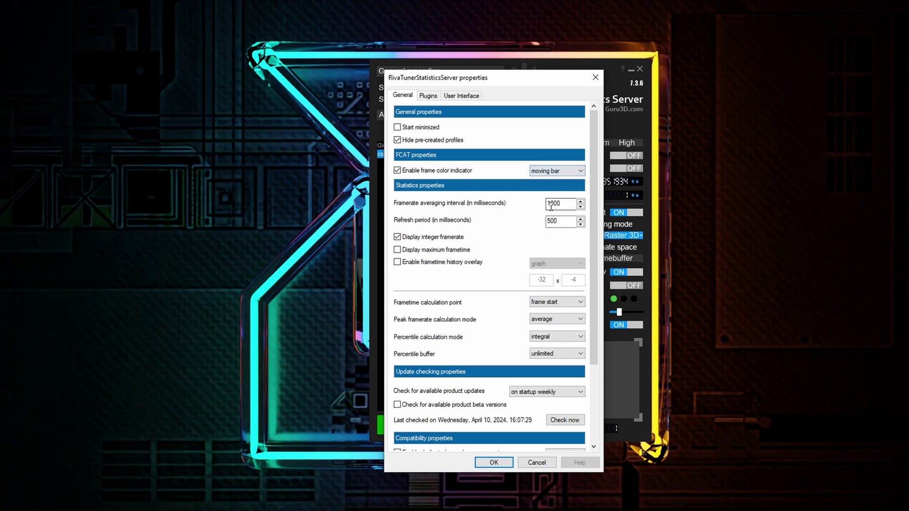
key(Tab)
click(561, 221)
text(2000)
Set frametime calculation to frame presentation and the framerate limiter to front edge sync.
click(549, 302)
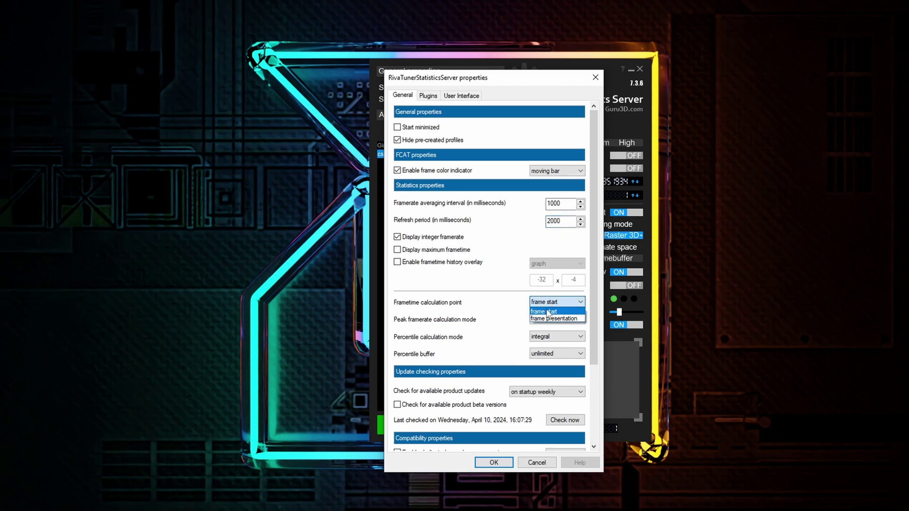
click(549, 319)
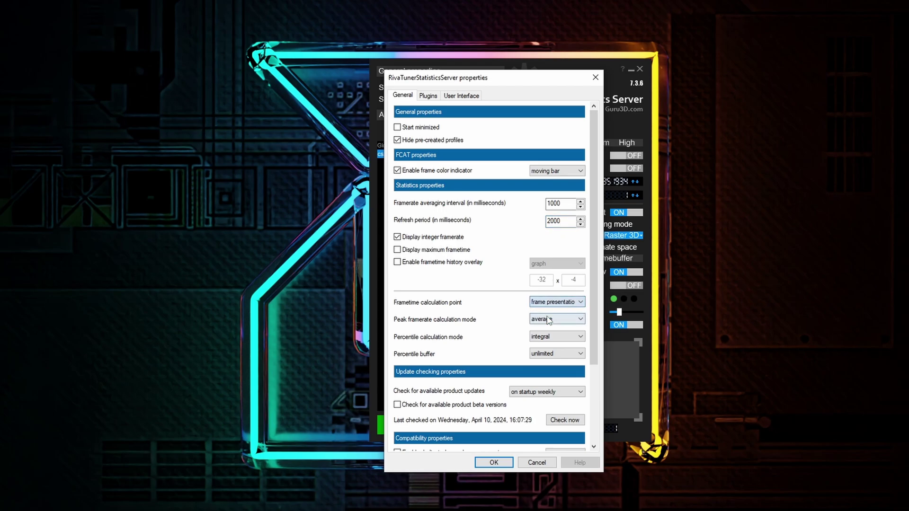
drag(593, 319, 595, 396)
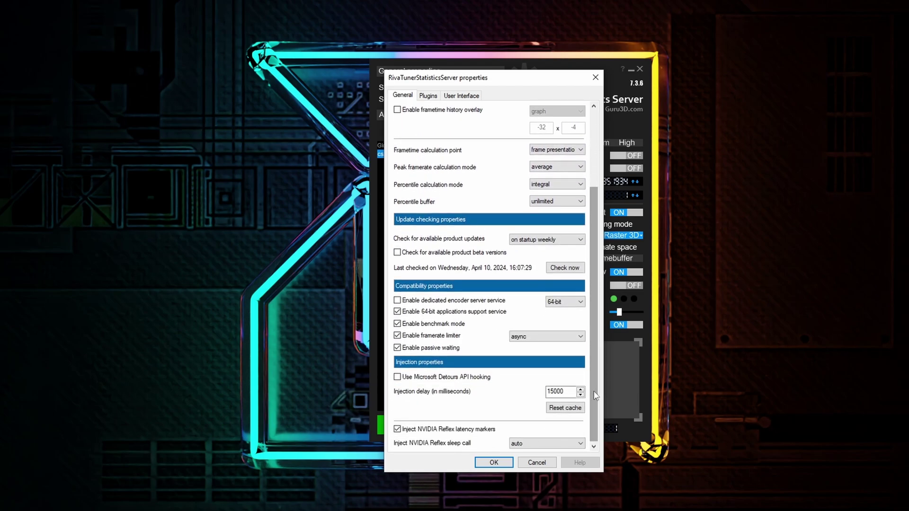
click(547, 336)
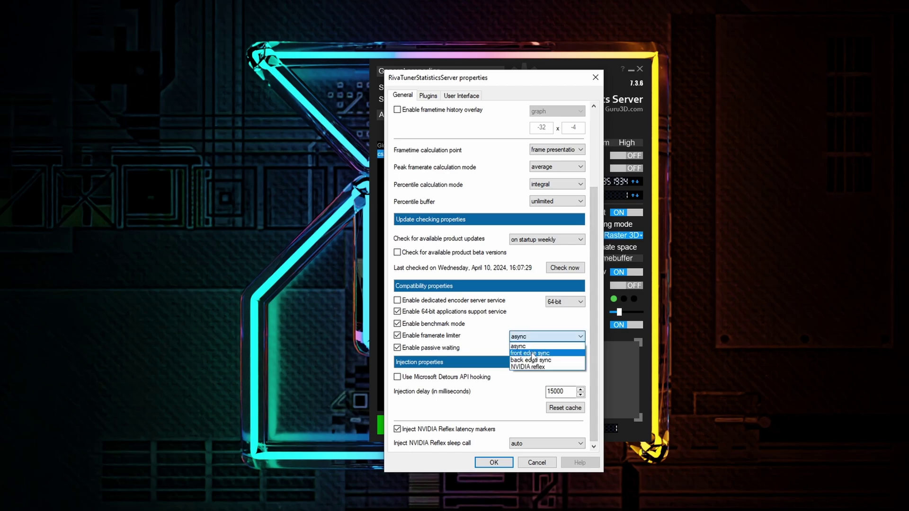
click(532, 353)
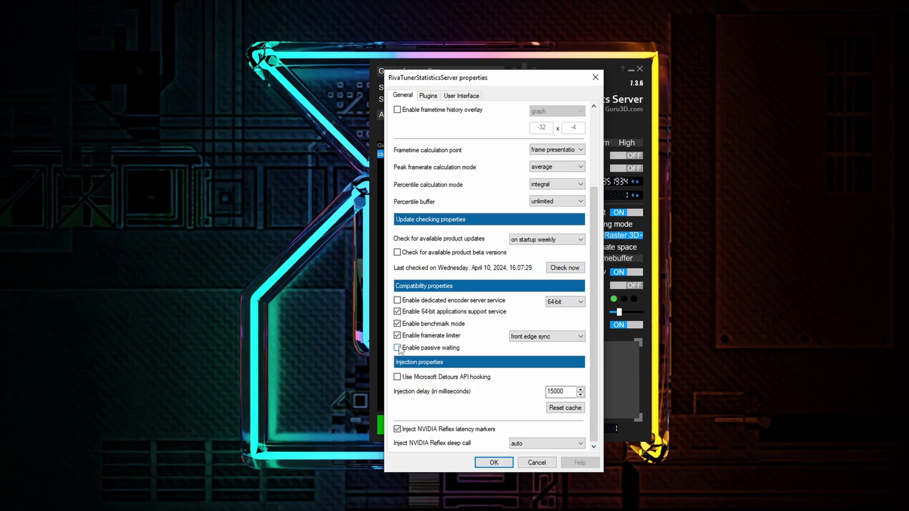
In the HotkeyHandler plugin, configure the Increase Scanline Sync index modifier for cs2.exe.
click(427, 97)
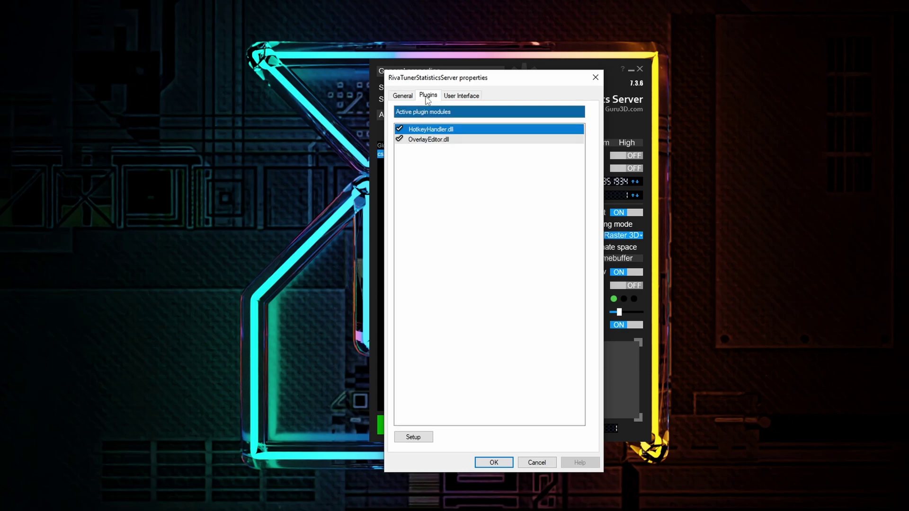
double_click(452, 129)
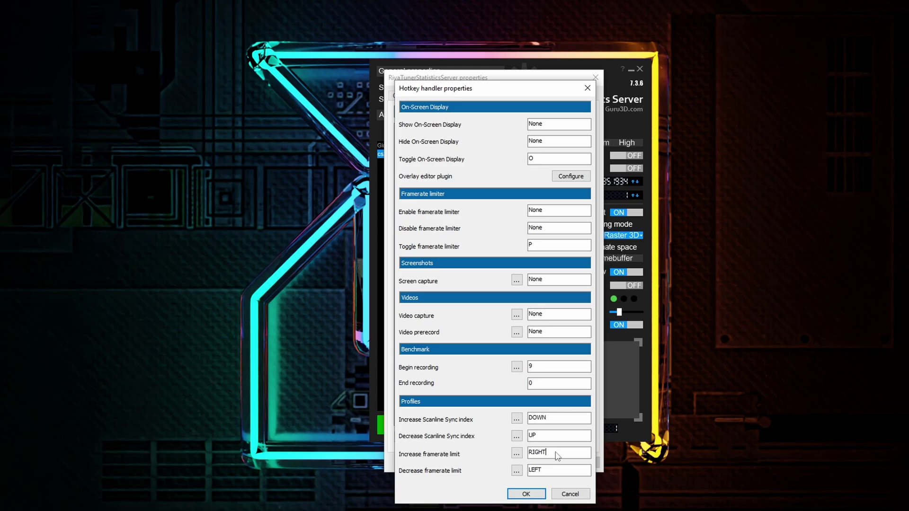
click(548, 472)
click(517, 419)
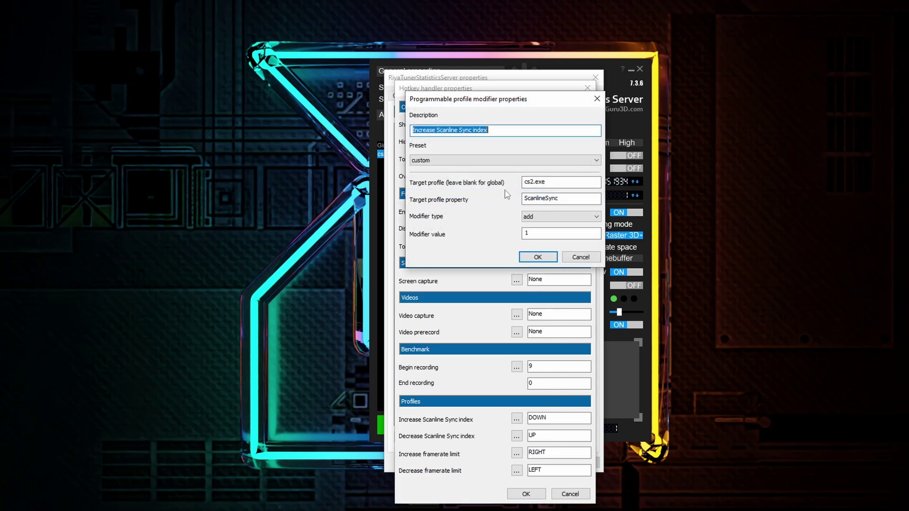
click(553, 185)
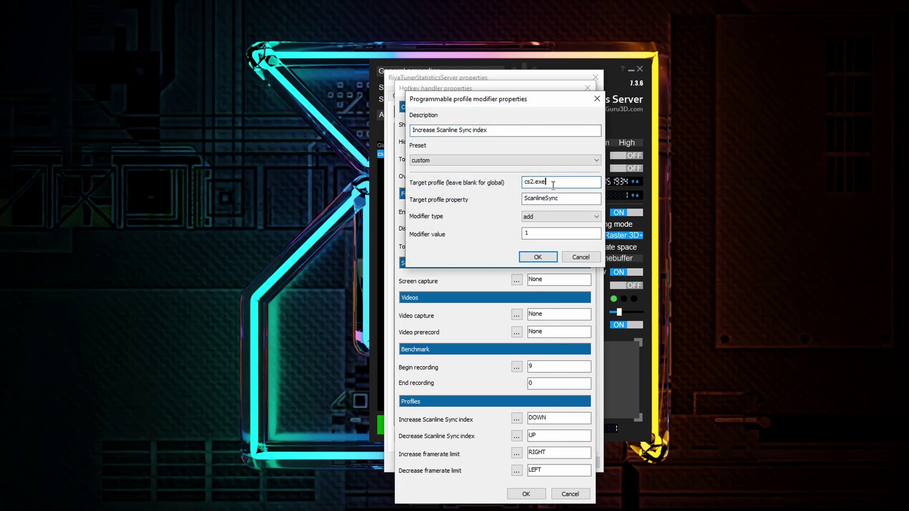
click(523, 256)
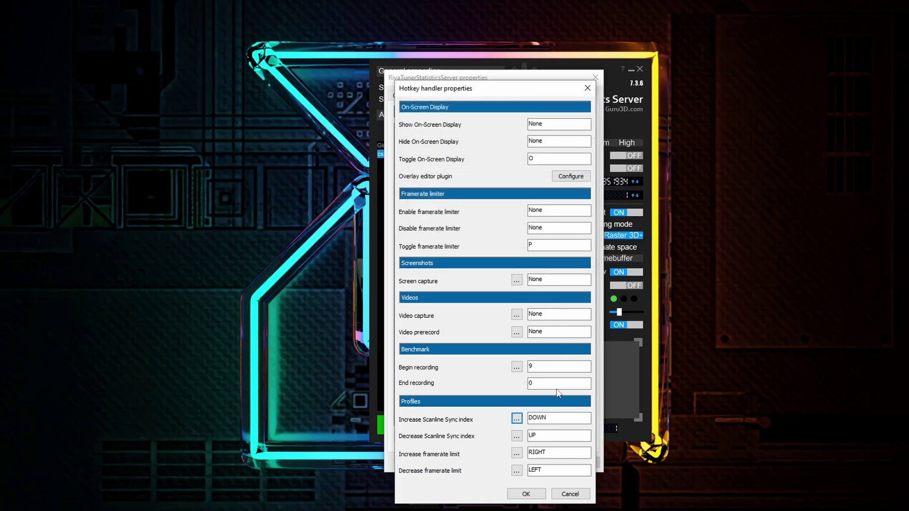
Close the plugin and RivaTuner properties dialogs, then open the RivaTuner folder in File Explorer.
click(521, 495)
click(489, 461)
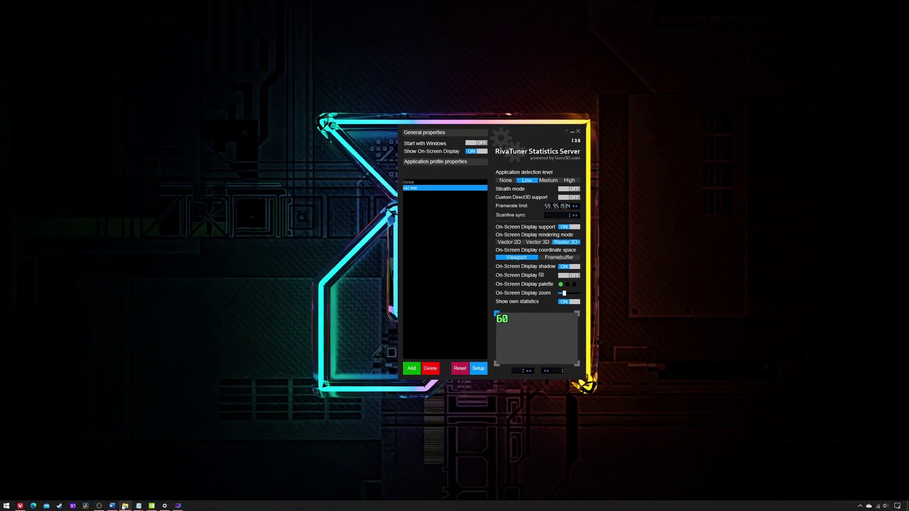
click(125, 506)
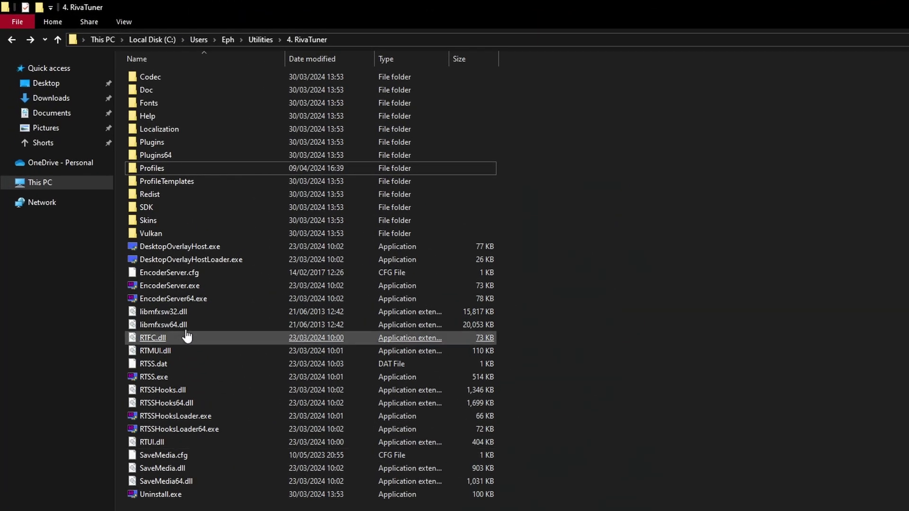
Open the Profiles folder and bring up the Global profile in Notepad.
double_click(222, 169)
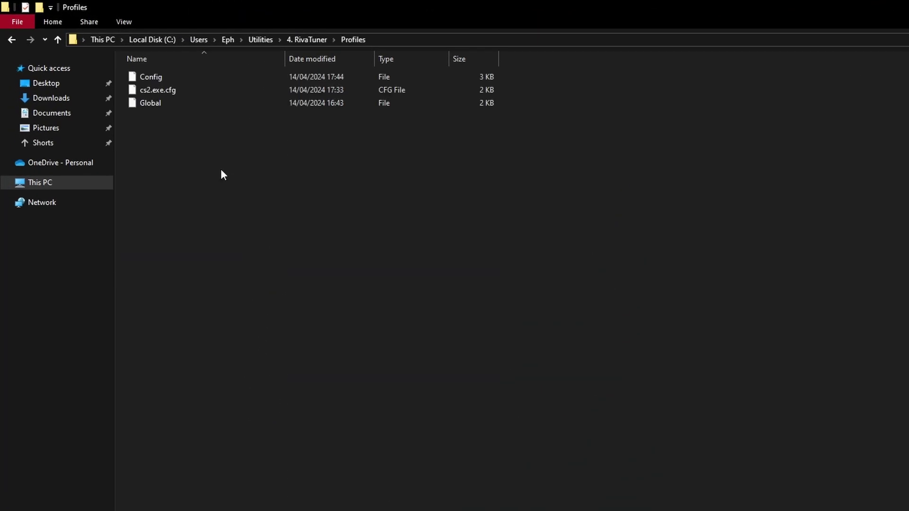
click(198, 107)
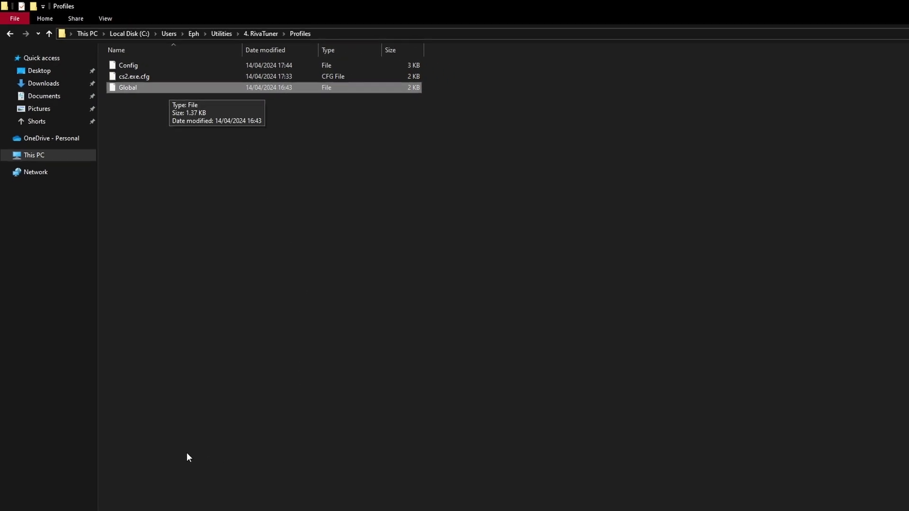
mouse_move(138, 506)
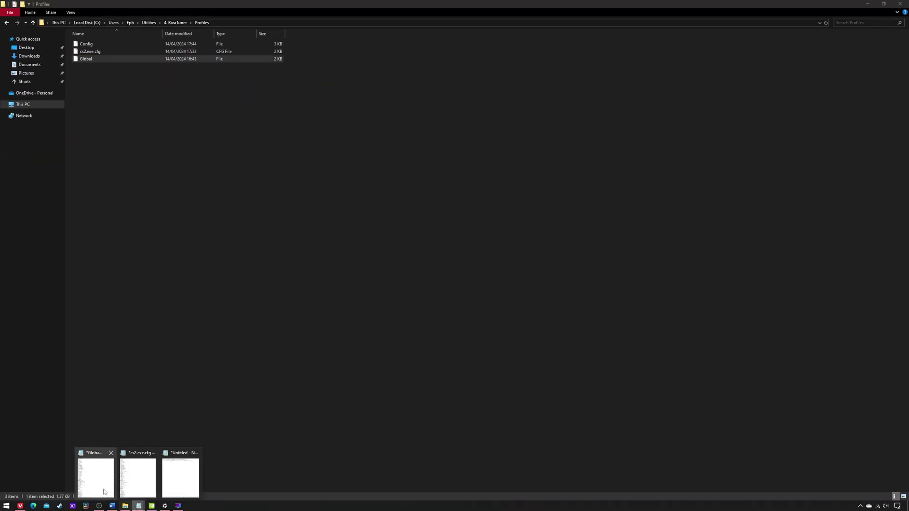
click(95, 479)
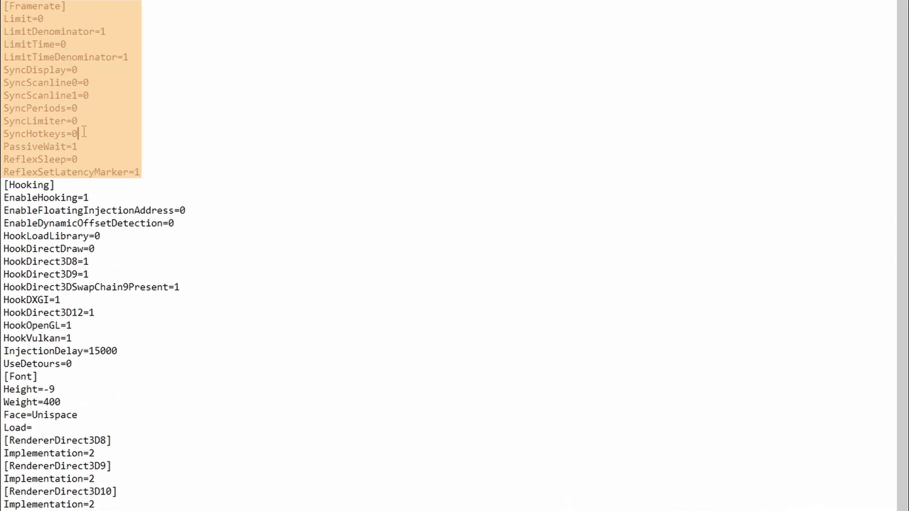
Change SyncHotkeys=0 to SyncHotkeys=1 in the Global file's [Framerate] section.
drag(40, 264, 1, 264)
click(91, 135)
key(BackSpace)
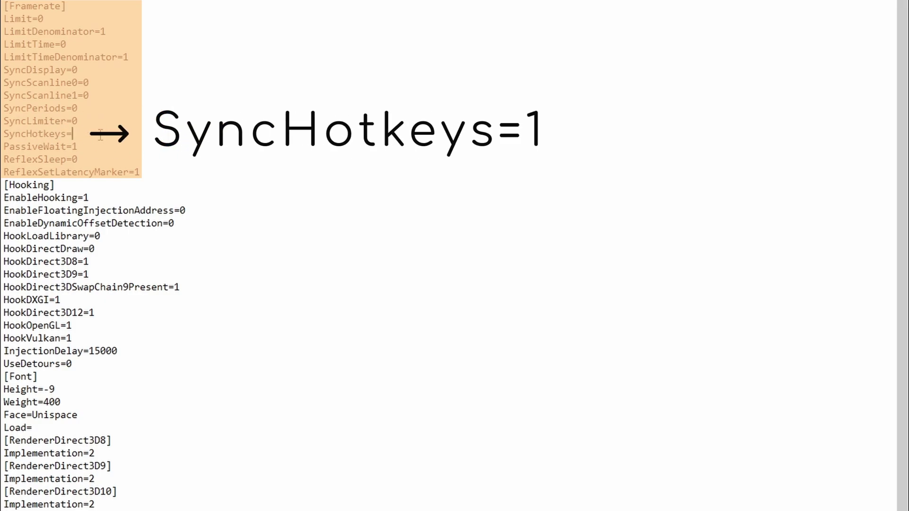
text(1)
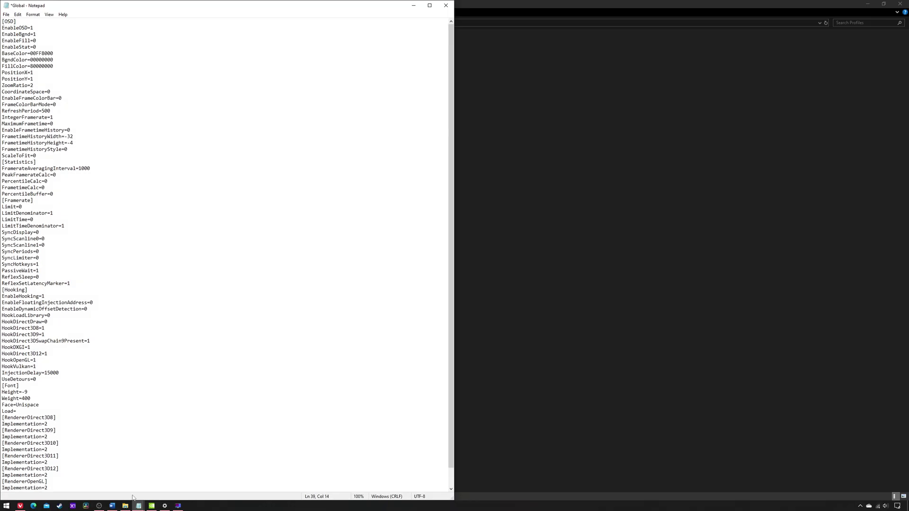
click(138, 506)
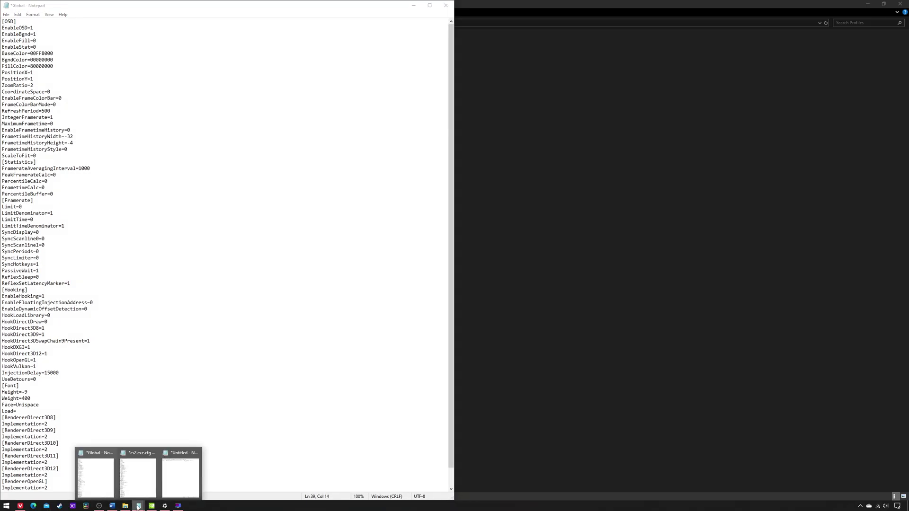
Set SyncInfo=1 and SyncFlush=1 in cs2.exe.cfg, then save both Global and cs2.exe.cfg.
click(148, 478)
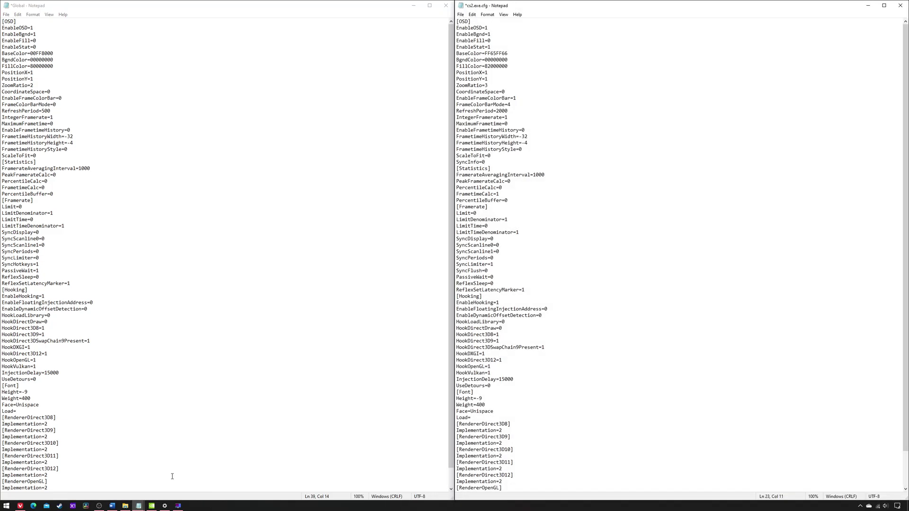
drag(486, 162, 458, 165)
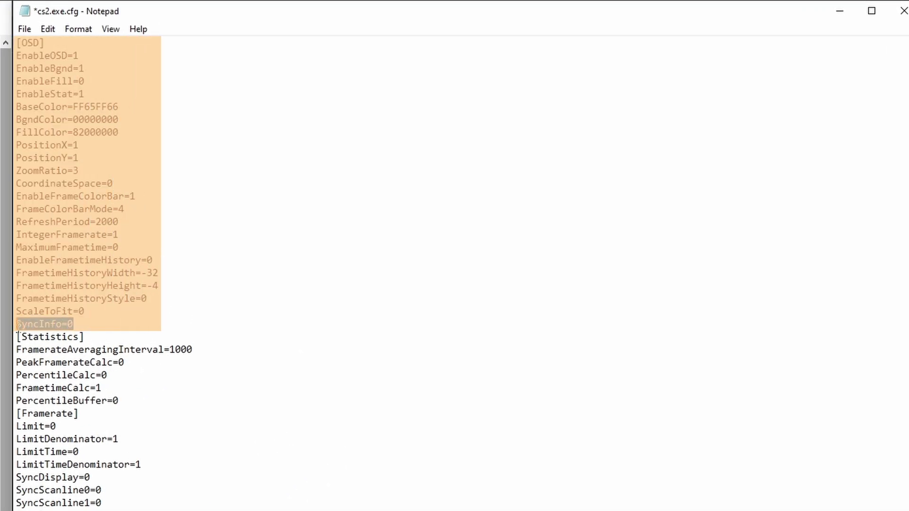
text(SyncInfo=1)
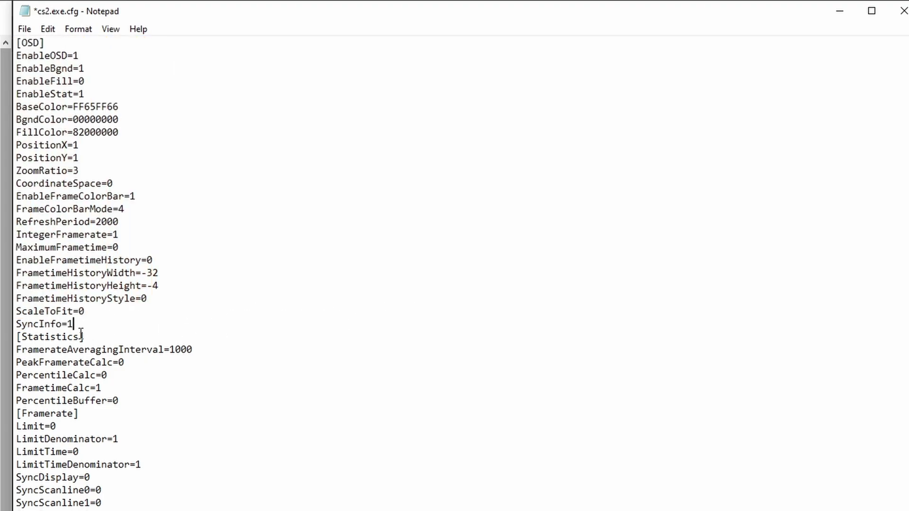
double_click(75, 134)
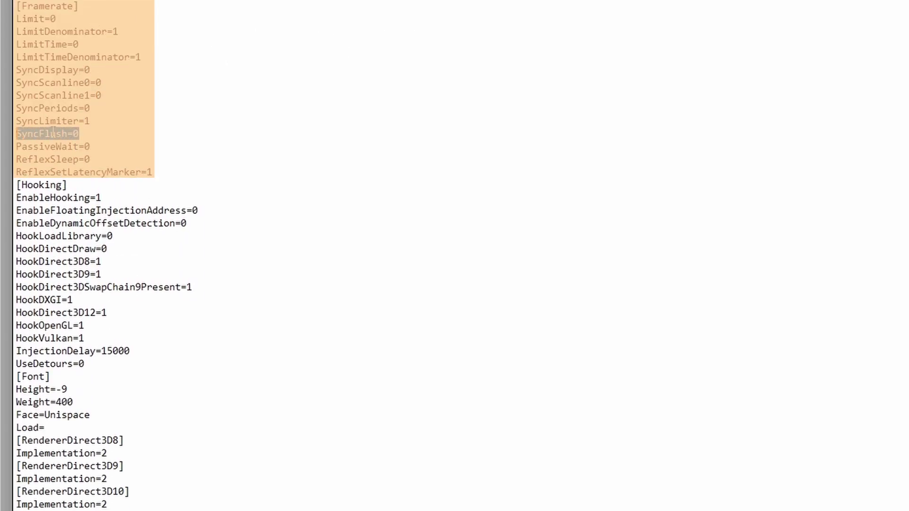
text(1)
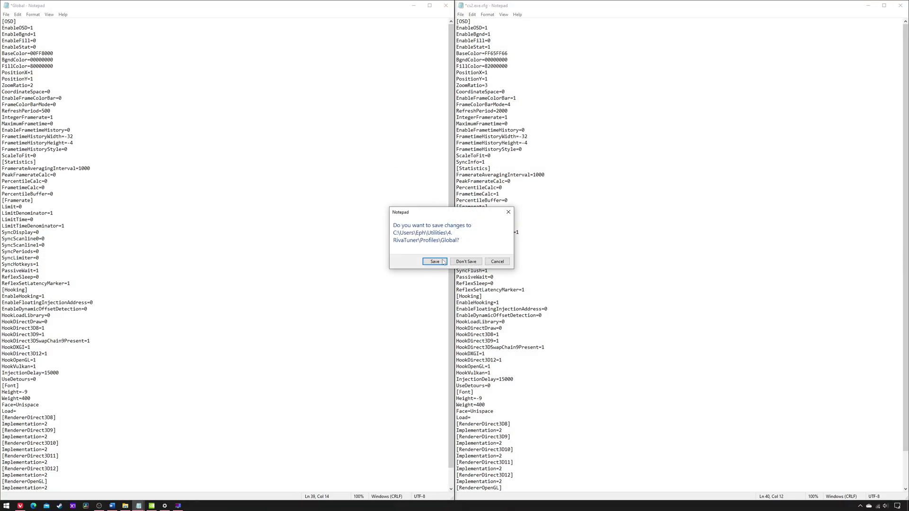
click(434, 262)
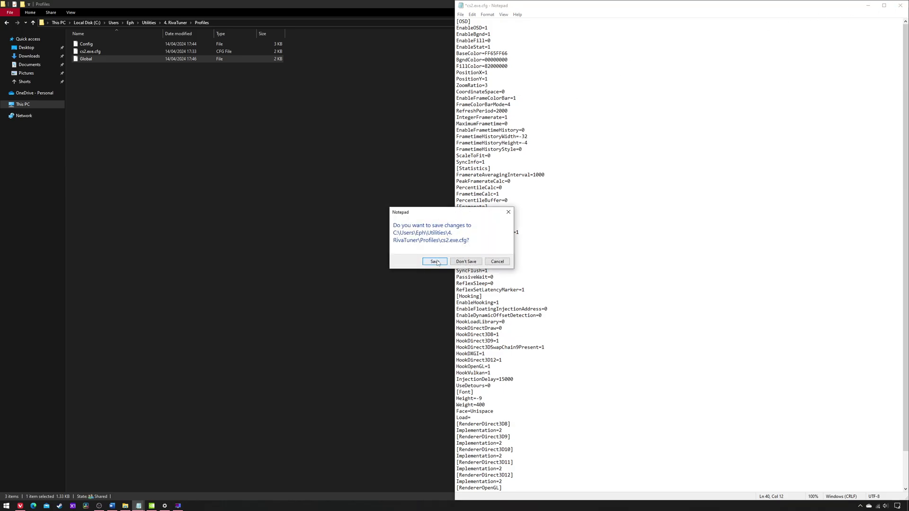
click(435, 262)
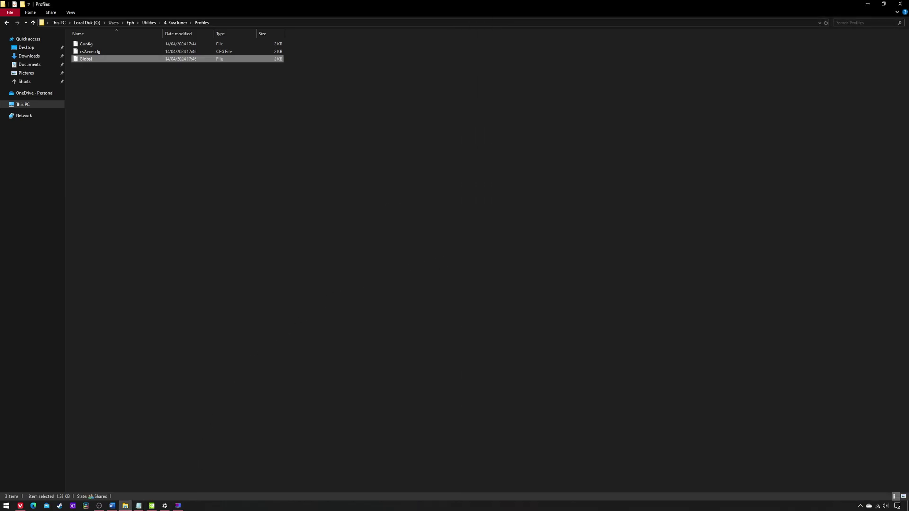
Run takeown and icacls in an admin Command Prompt to get full control of the Profiles files.
right_click(3, 506)
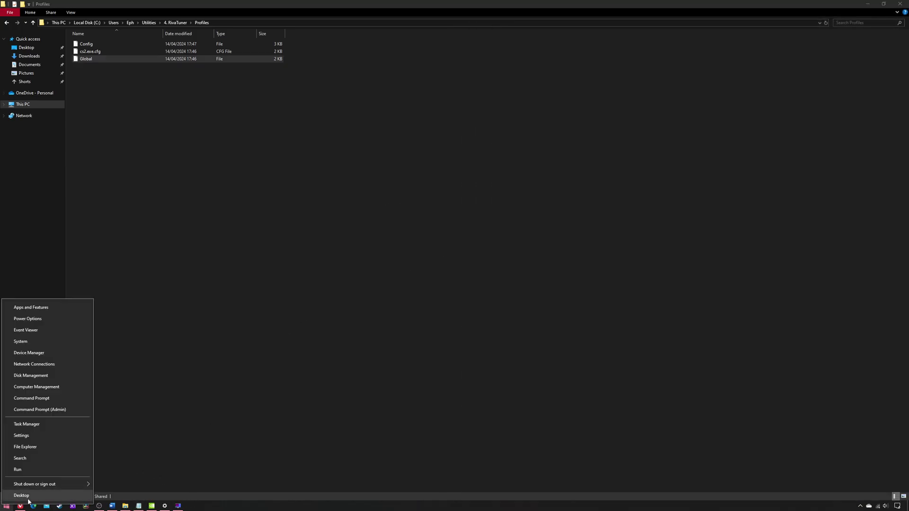
click(40, 410)
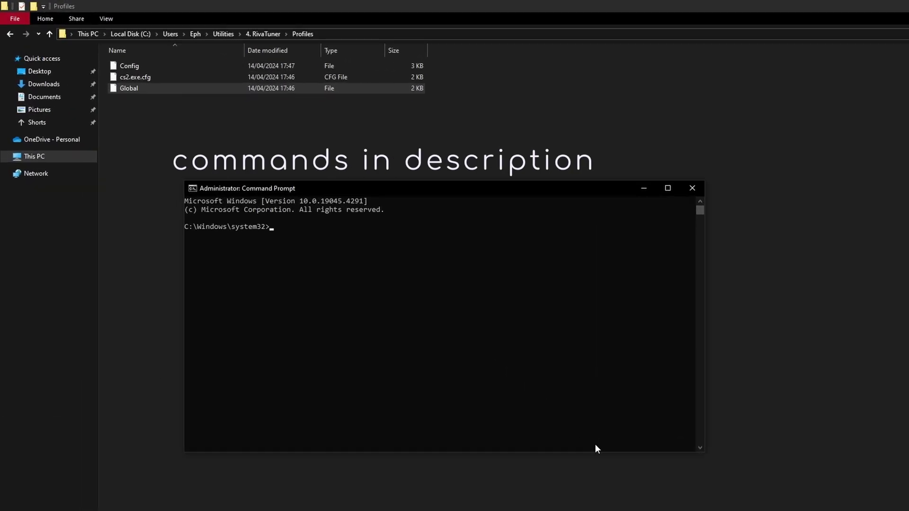
key(Return)
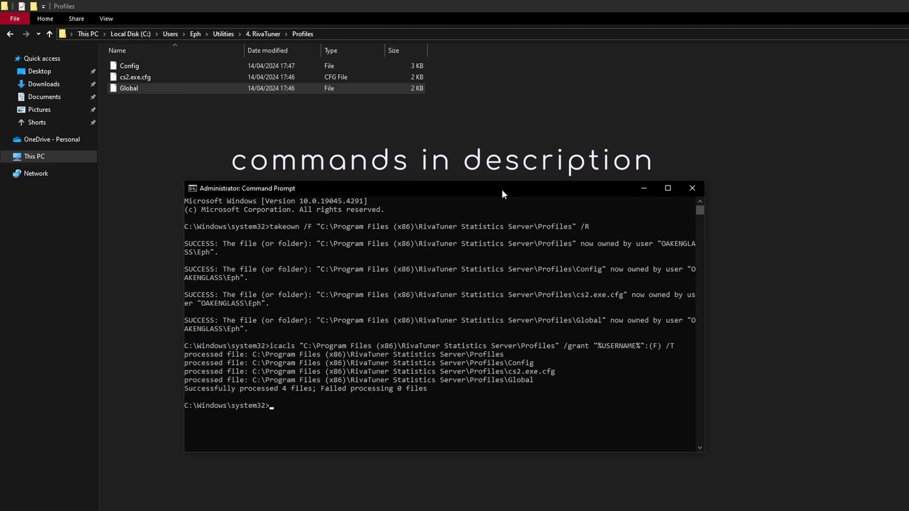
click(692, 188)
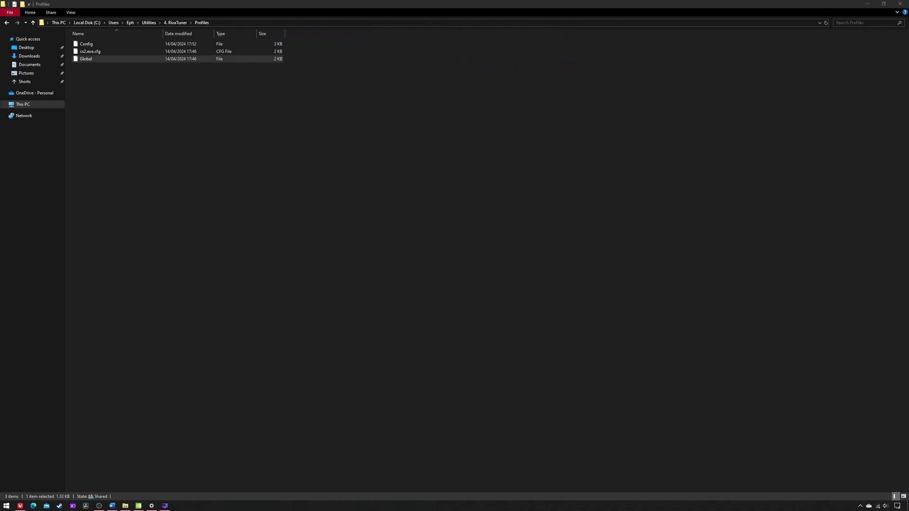
Set Vertical sync to Off for cs2.exe in NVIDIA's Program Settings and apply.
click(139, 507)
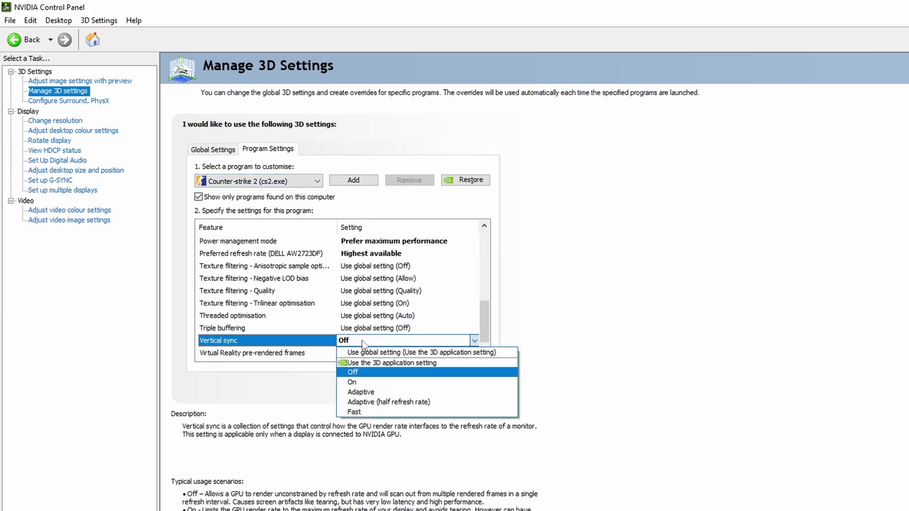
click(484, 226)
click(484, 226)
click(485, 227)
click(484, 227)
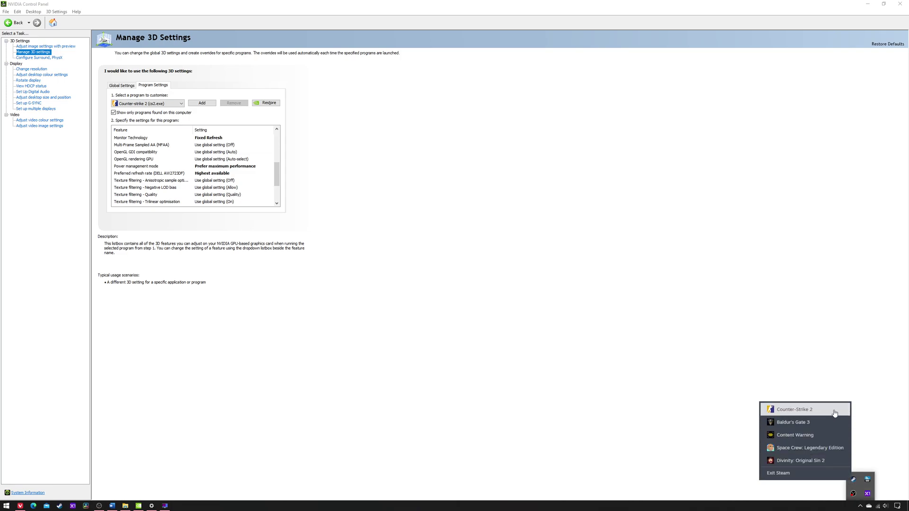
Launch Counter-Strike 2, confirm Wait for Vertical Sync is disabled in Advanced Video, then browse Practice maps.
click(834, 414)
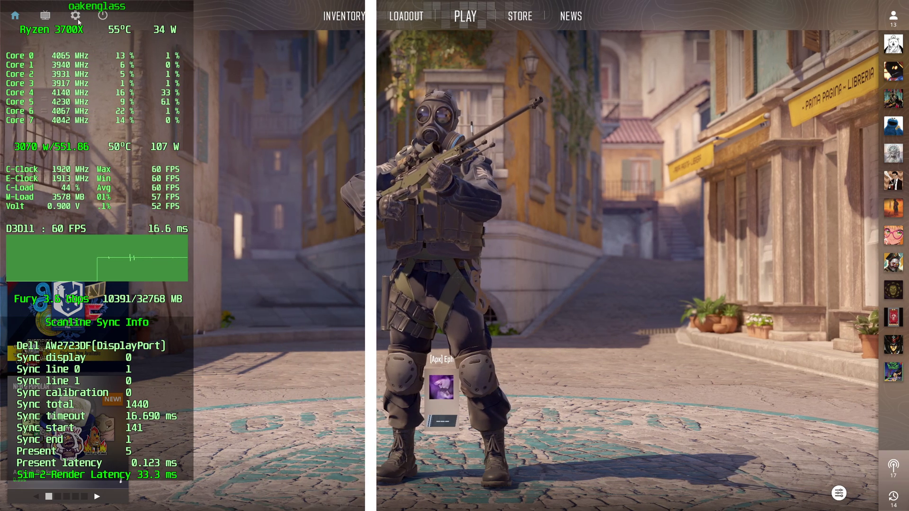
click(77, 18)
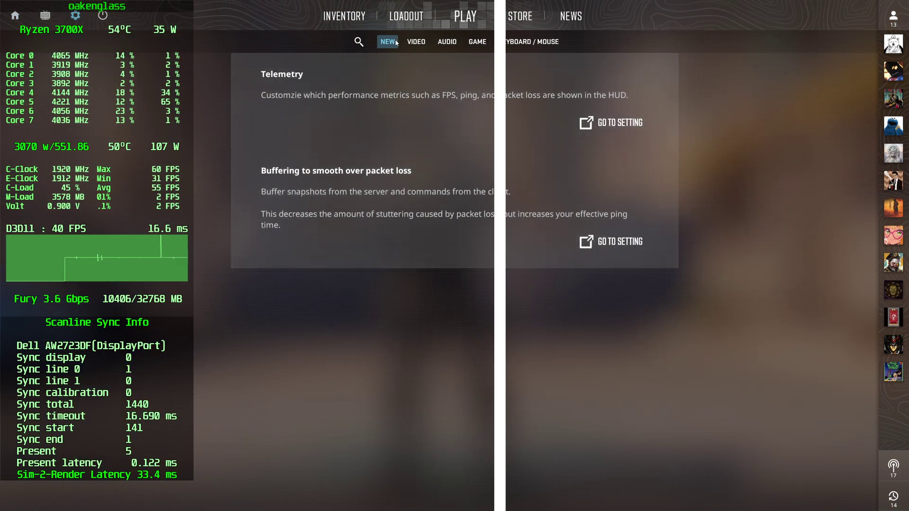
click(416, 41)
click(457, 62)
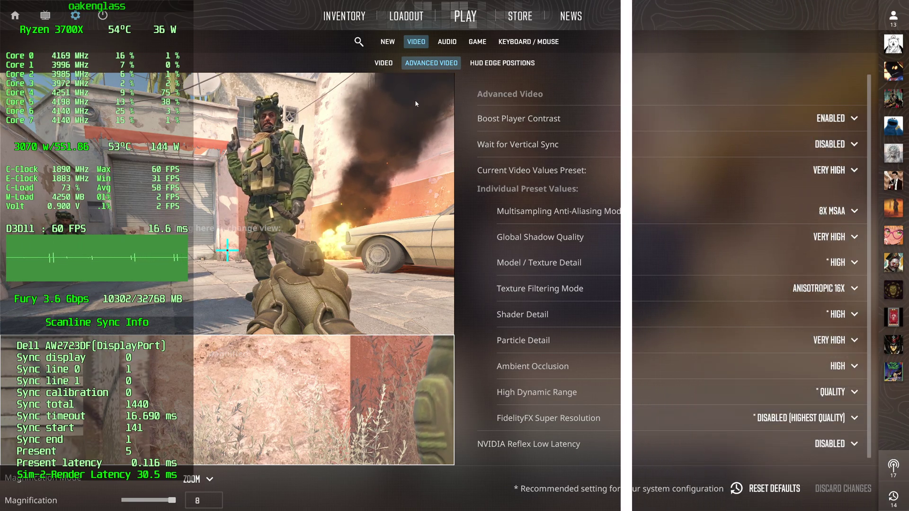
click(465, 15)
click(435, 42)
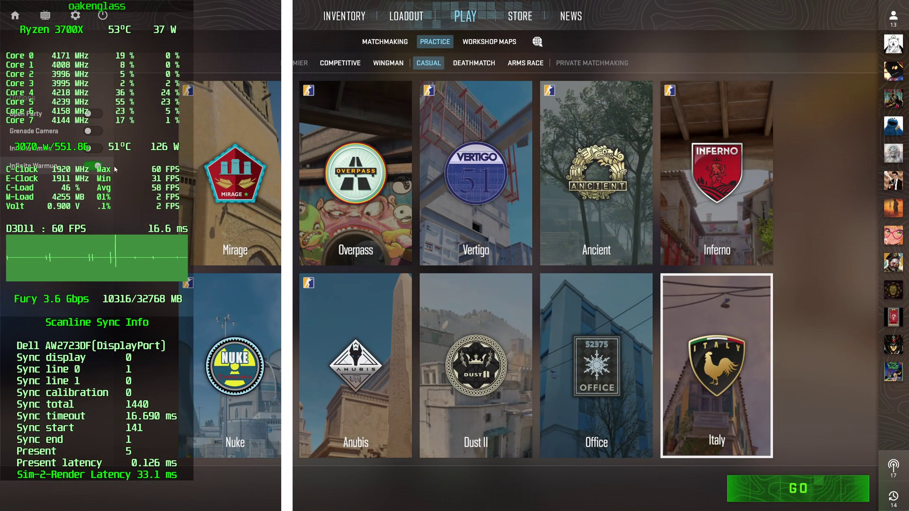
Start a practice match on Italy and join the Counter-Terrorists, with the sync OSD holding 60 FPS.
click(765, 484)
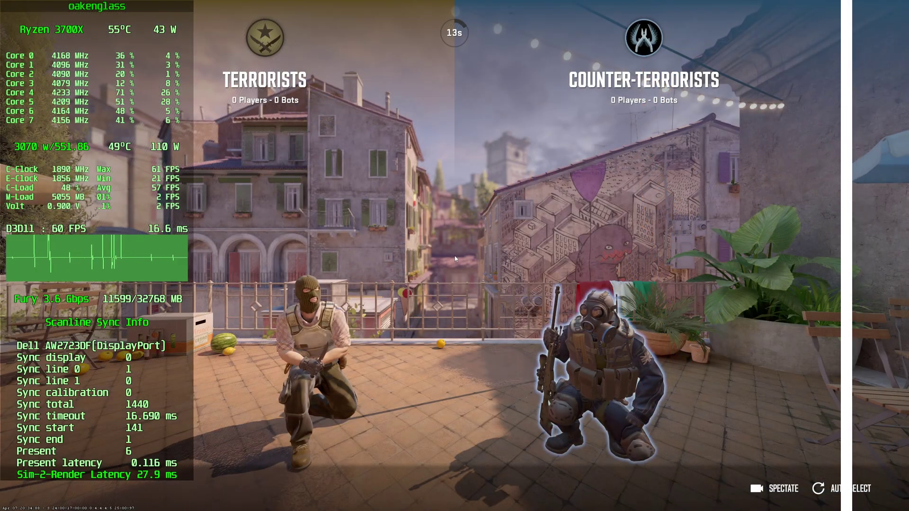
click(592, 336)
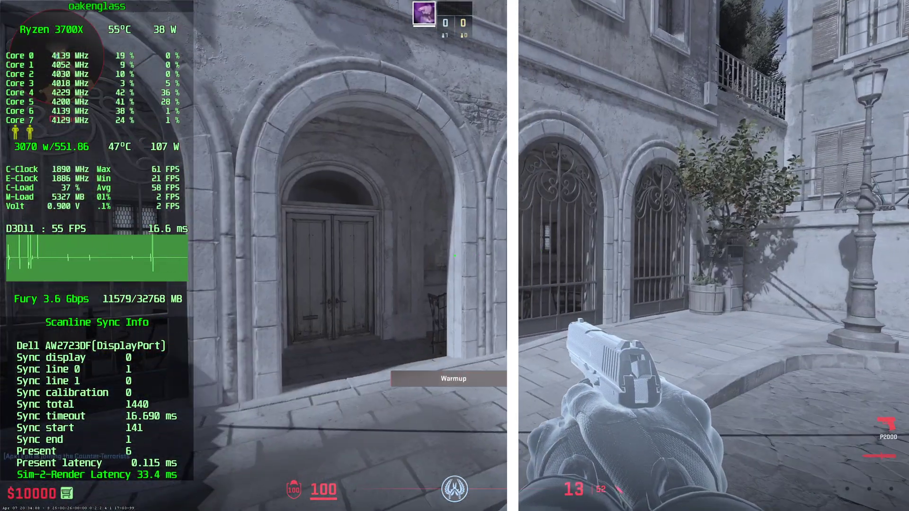